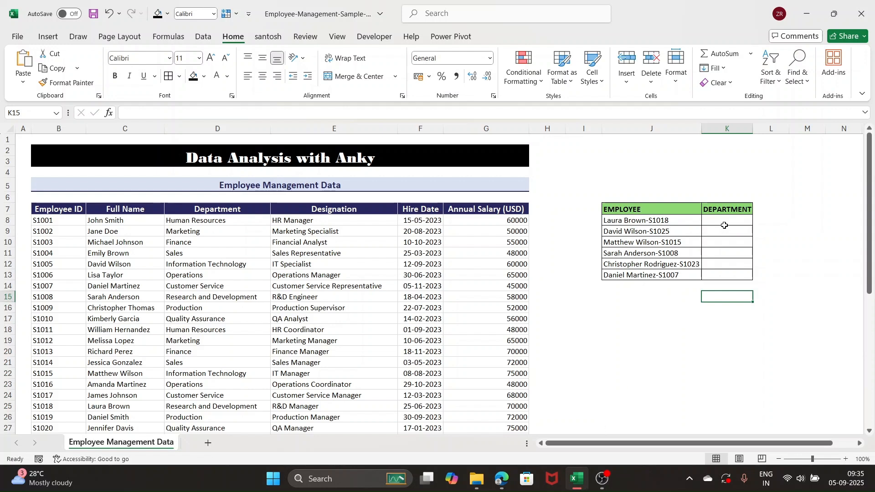
{"action": "left_click", "coordinate": [724, 223]}
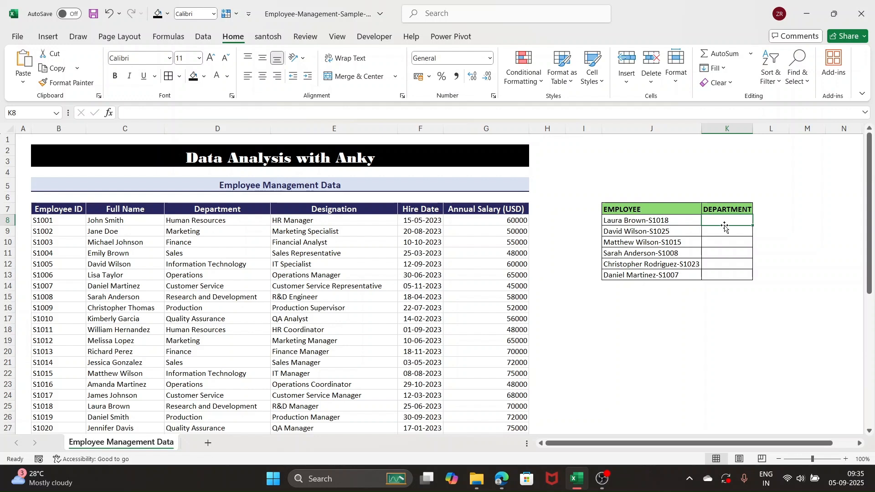
{"action": "left_click", "coordinate": [656, 221]}
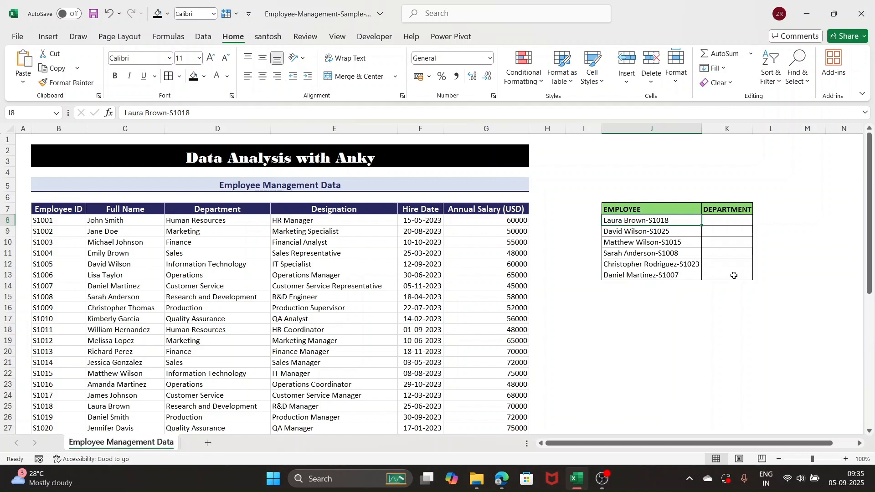
{"action": "key", "text": "Right"}
{"action": "type", "text": "=VLOOKUP("}
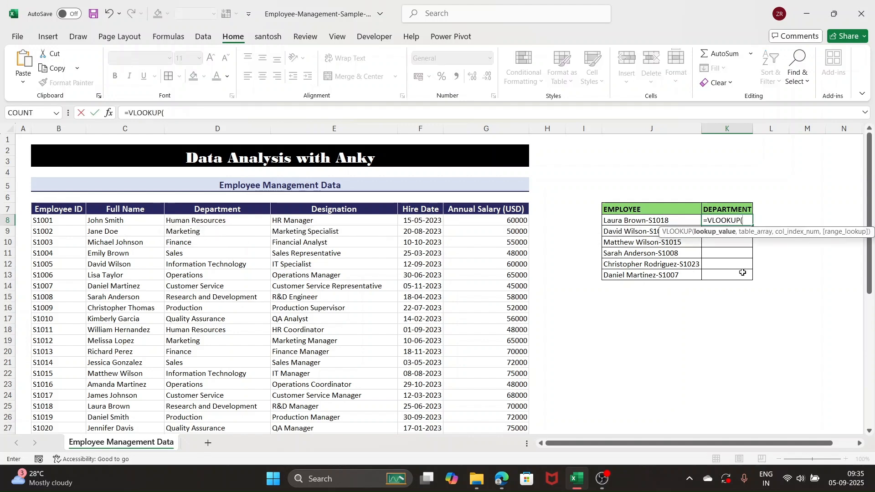
{"action": "key", "text": "Left"}
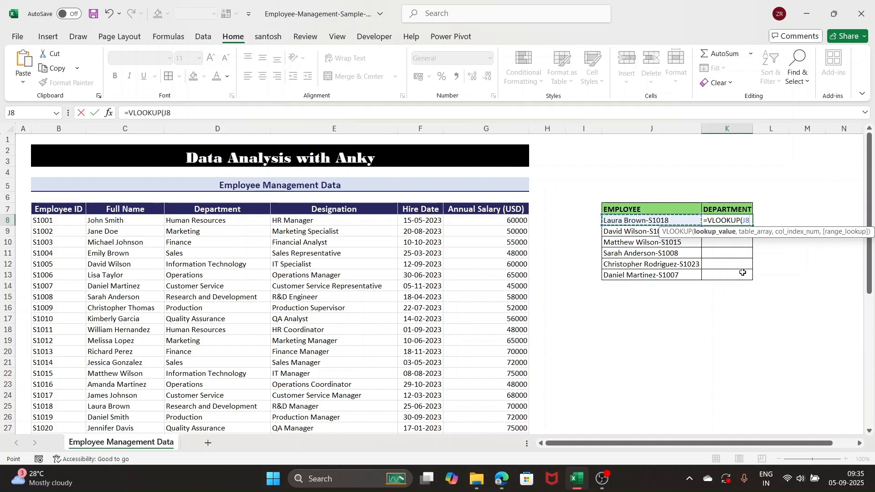
{"action": "key", "text": "BackSpace"}
{"action": "key", "text": "BackSpace"}
{"action": "key", "text": "BackSpace"}
{"action": "key", "text": "BackSpace"}
{"action": "key", "text": "BackSpace"}
{"action": "key", "text": "BackSpace"}
{"action": "key", "text": "BackSpace"}
{"action": "key", "text": "BackSpace"}
{"action": "key", "text": "BackSpace"}
{"action": "key", "text": "BackSpace"}
{"action": "key", "text": "BackSpace"}
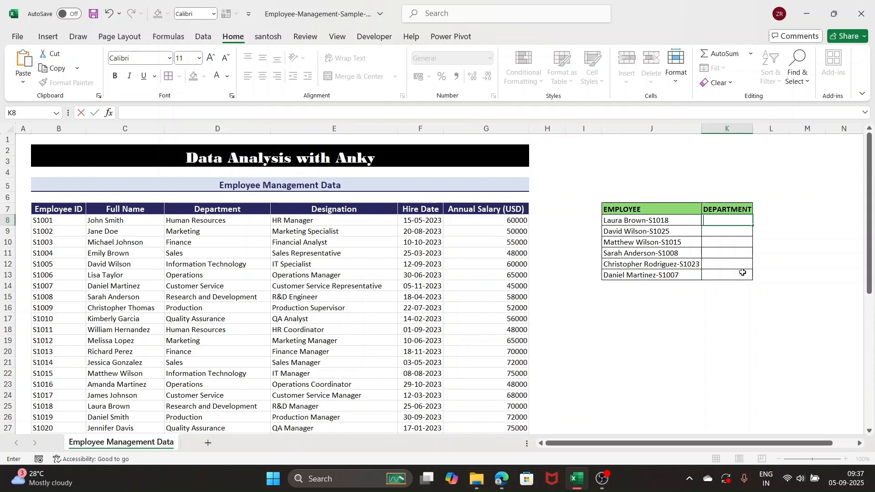
- Begin a RIGHT formula in K8 that uses J8 as its text and LEN(J8) for the number of characters
{"action": "type", "text": "="}
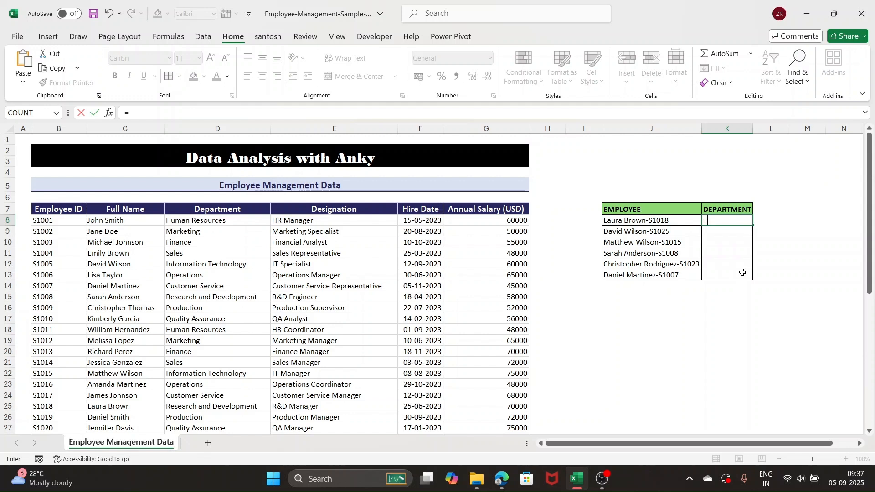
{"action": "left_click", "coordinate": [674, 222]}
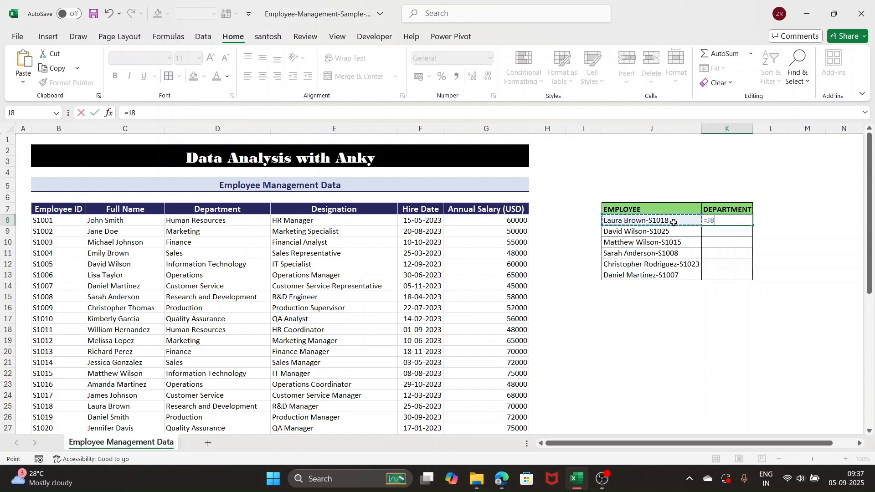
{"action": "key", "text": "BackSpace"}
{"action": "key", "text": "BackSpace"}
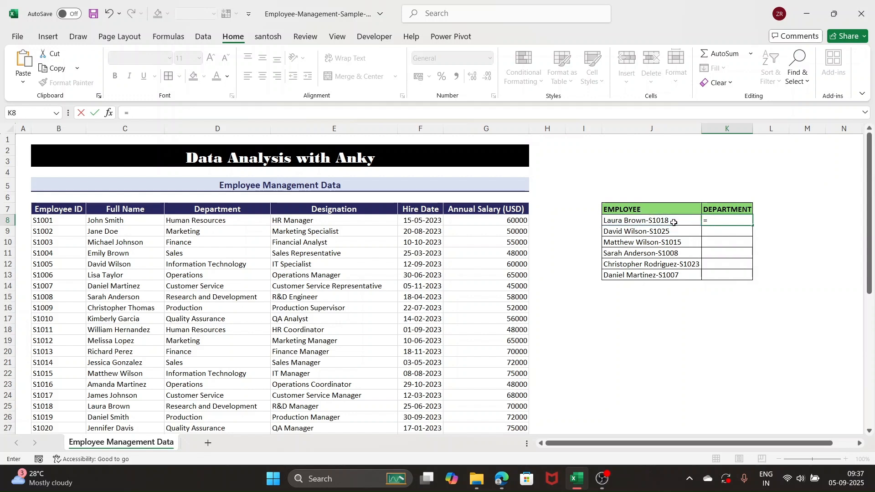
{"action": "type", "text": "RIGHT("}
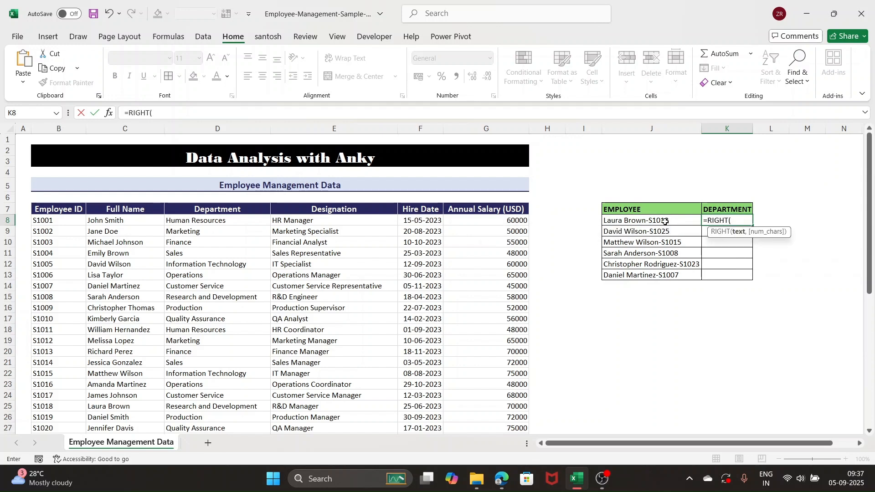
{"action": "left_click", "coordinate": [666, 221]}
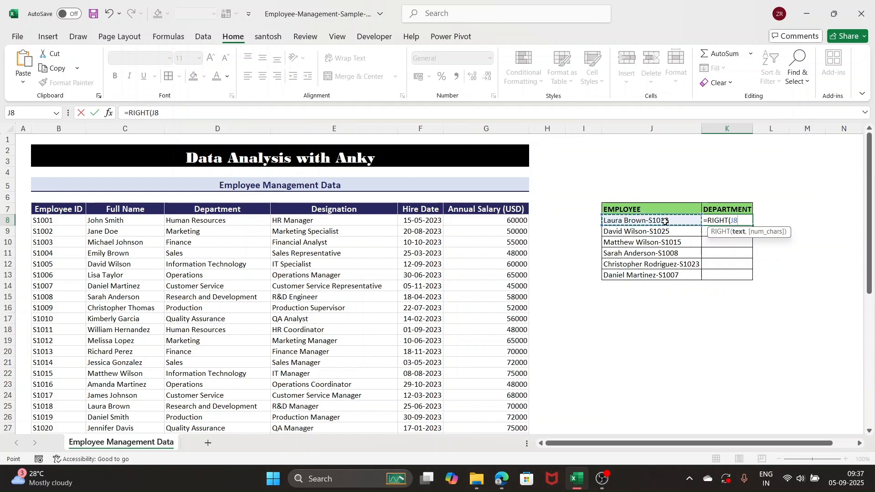
{"action": "type", "text": ","}
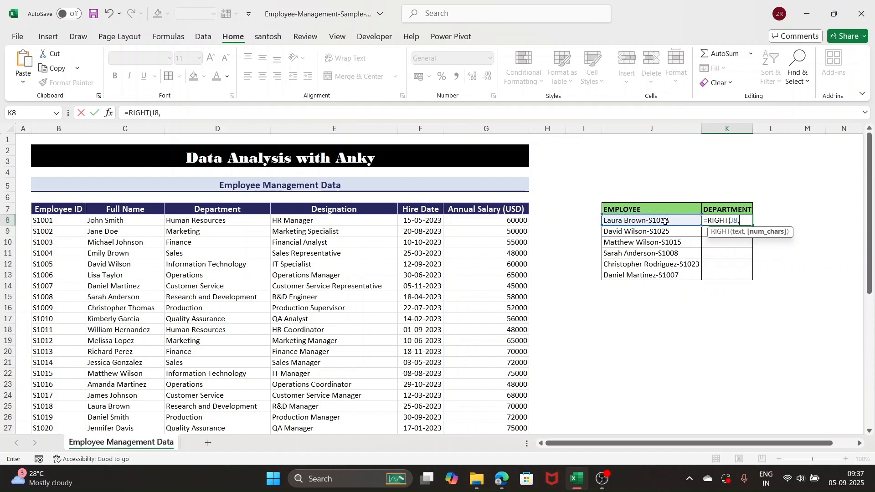
{"action": "type", "text": "LEN("}
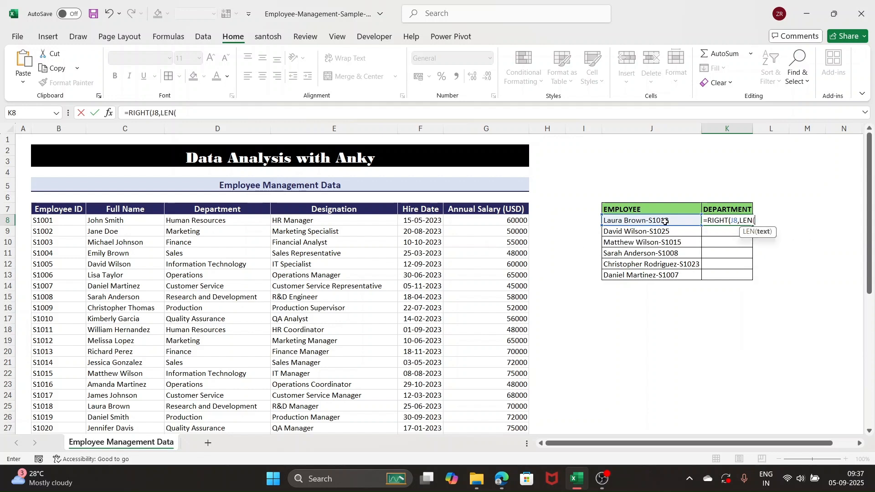
{"action": "left_click", "coordinate": [665, 221]}
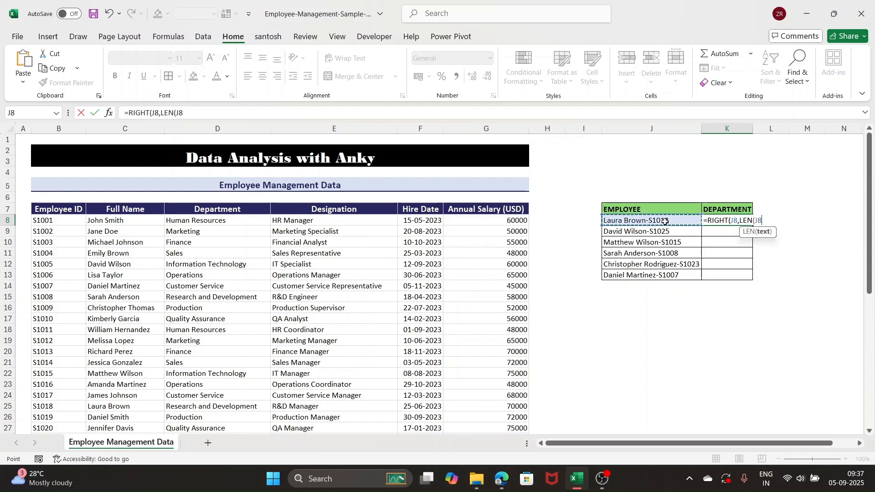
- Subtract FIND("-",J8) from the length and enter the K8 formula as =RIGHT(J8,LEN(J8)-FIND("-",J8))
{"action": "type", "text": ")-"}
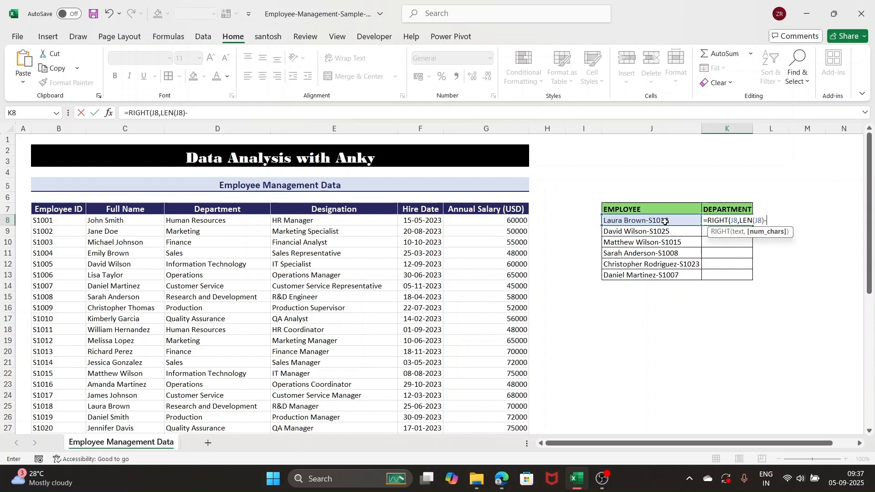
{"action": "type", "text": "FIN"}
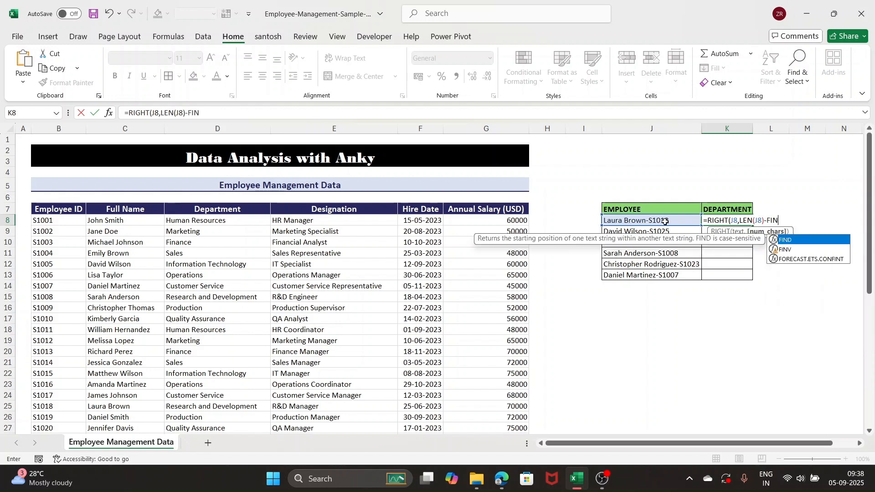
{"action": "type", "text": "D("}
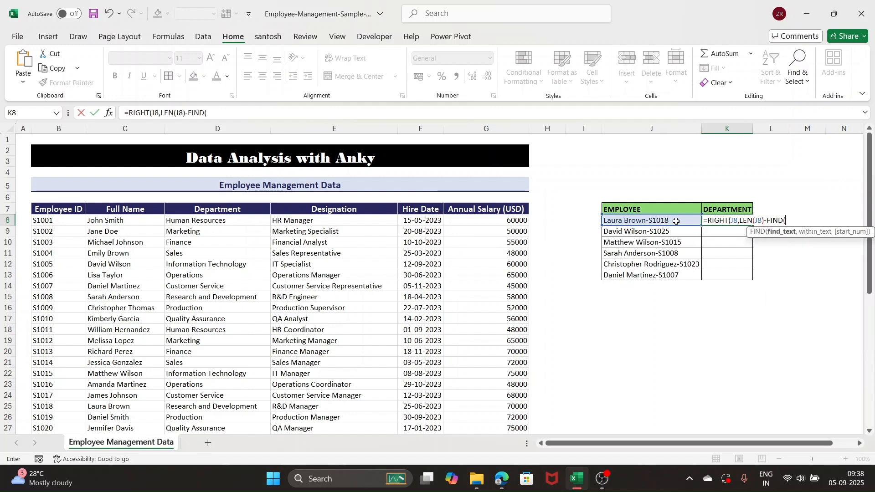
{"action": "type", "text": "\"-\","}
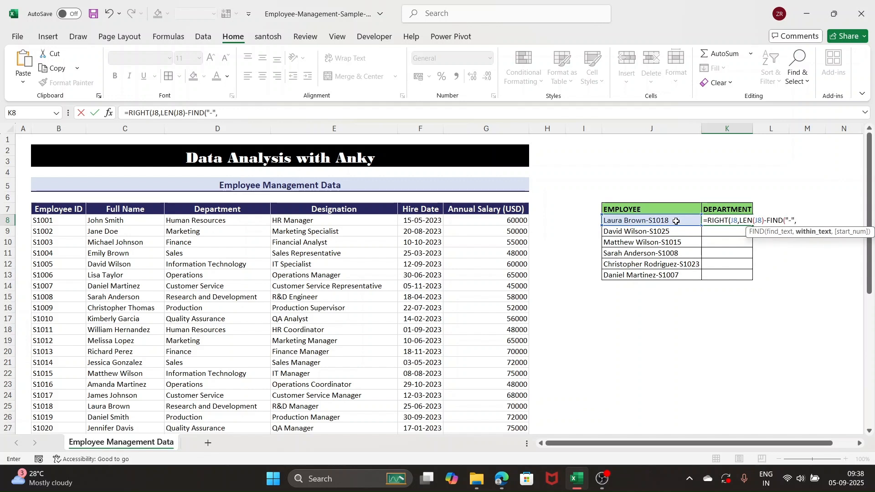
{"action": "left_click", "coordinate": [669, 222]}
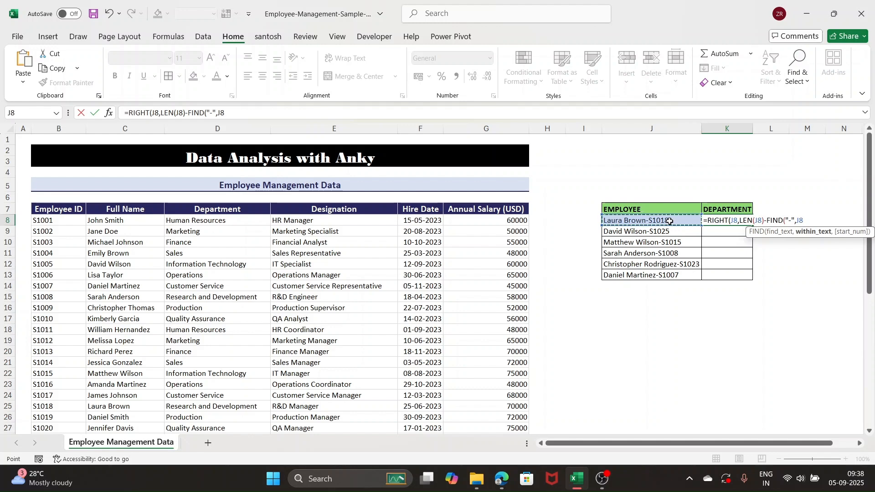
{"action": "type", "text": ")"}
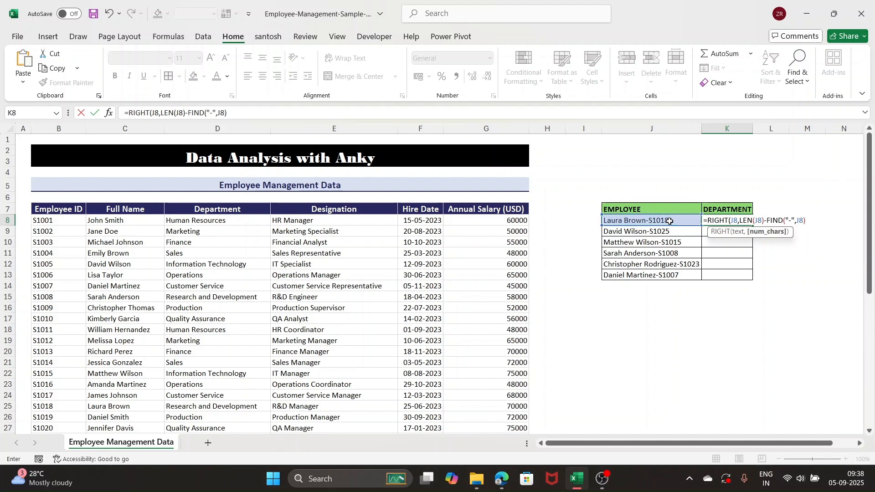
{"action": "type", "text": ")"}
{"action": "key", "text": "Return"}
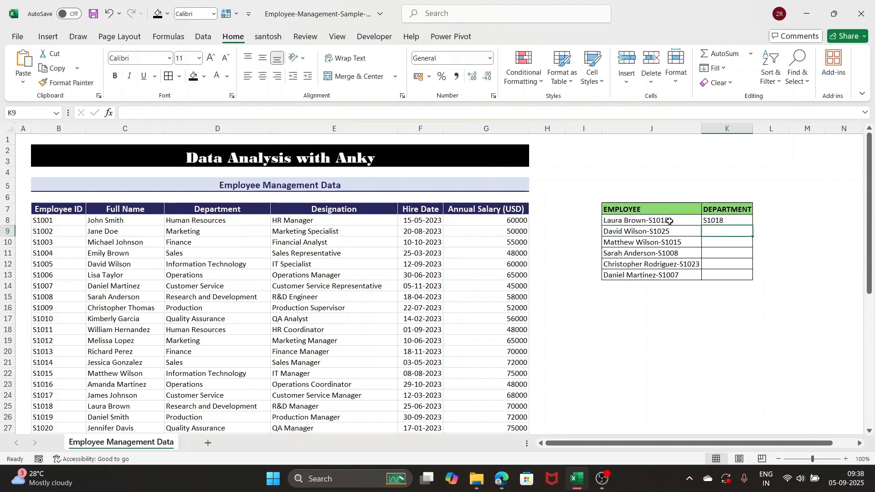
- Fill the ID extraction formula from K8 down through K13
{"action": "key", "text": "Up"}
{"action": "key", "text": "shift+Down"}
{"action": "key", "text": "shift+Down"}
{"action": "key", "text": "shift+Down"}
{"action": "key", "text": "shift+Down"}
{"action": "key", "text": "shift+Down"}
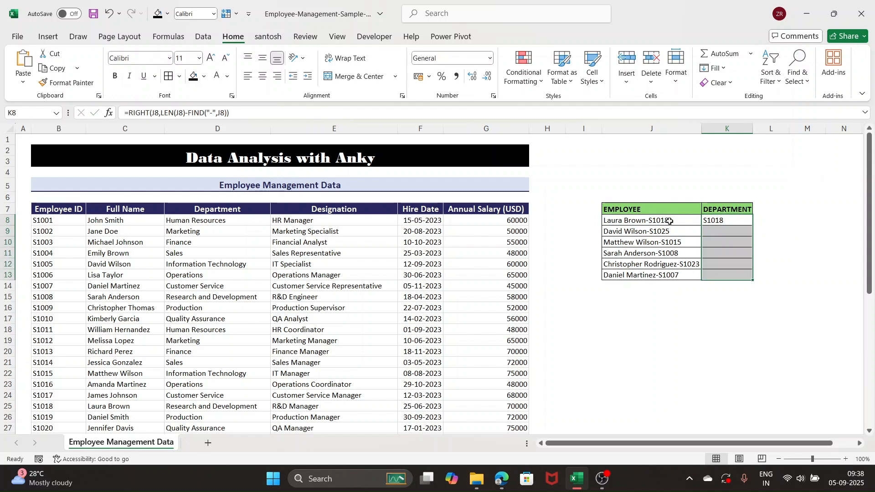
{"action": "key", "text": "ctrl+d"}
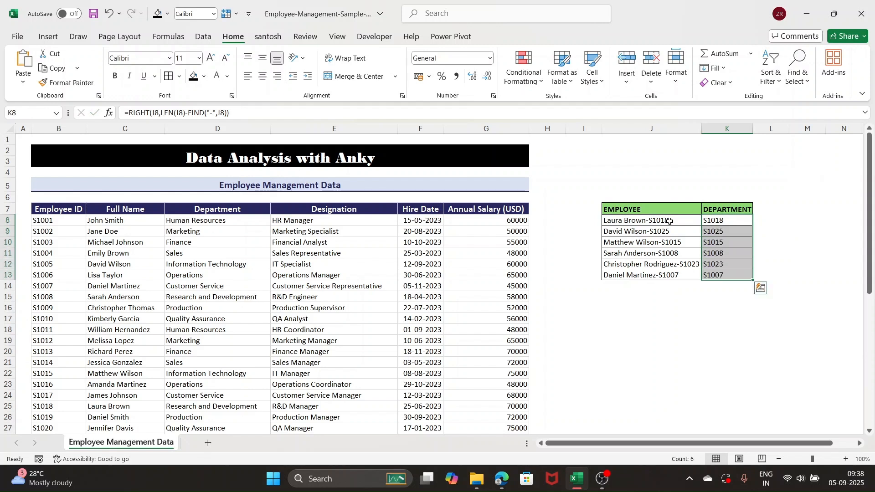
- Wrap the RIGHT formula in K8 in a VLOOKUP so that the extracted ID becomes the lookup value
{"action": "key", "text": "Down"}
{"action": "key", "text": "Up"}
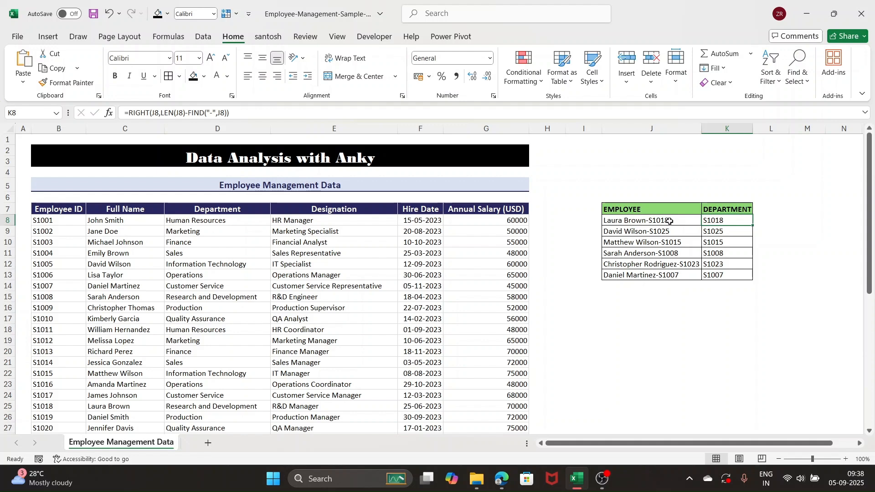
{"action": "key", "text": "Up"}
{"action": "key", "text": "Down"}
{"action": "left_click", "coordinate": [131, 113]}
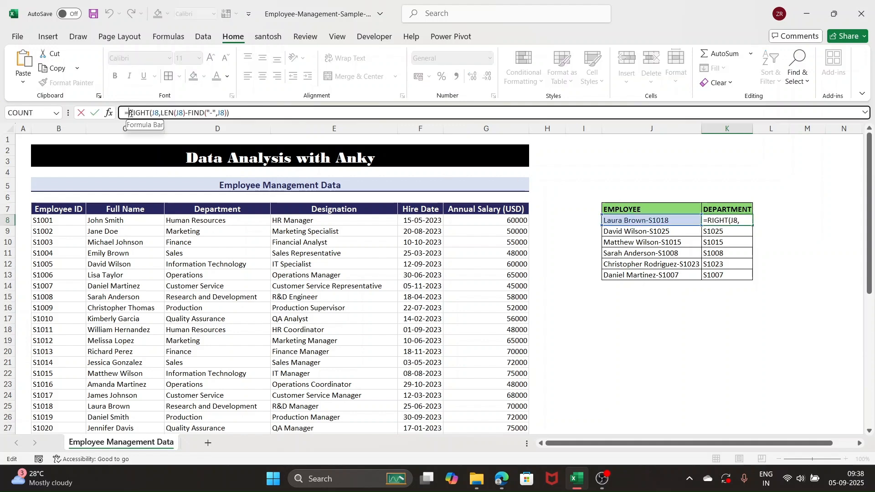
{"action": "type", "text": "VL"}
{"action": "key", "text": "Tab"}
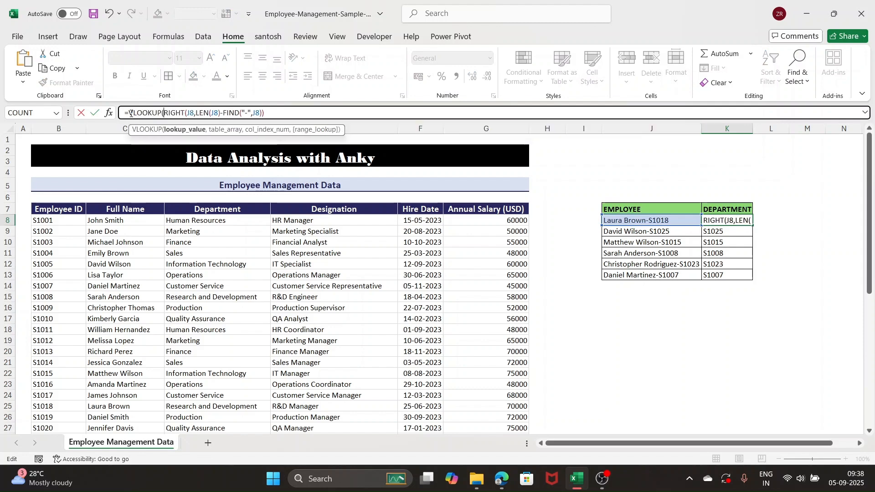
{"action": "left_click", "coordinate": [286, 116]}
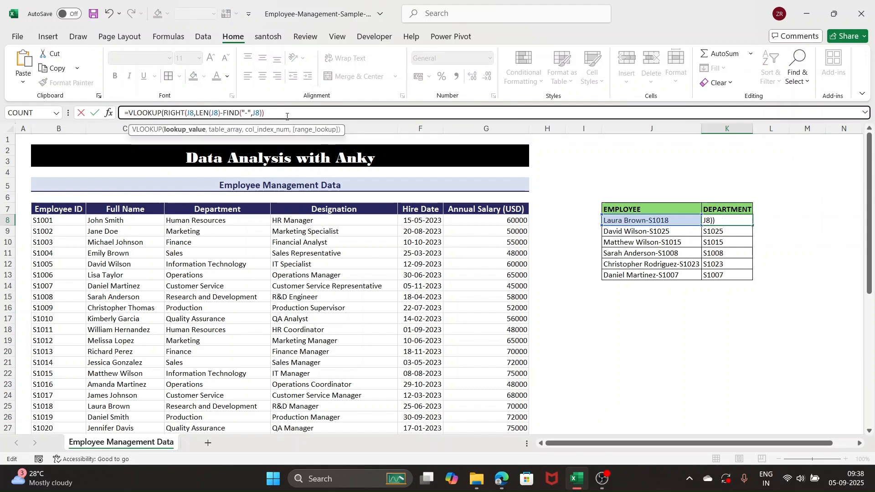
{"action": "type", "text": ","}
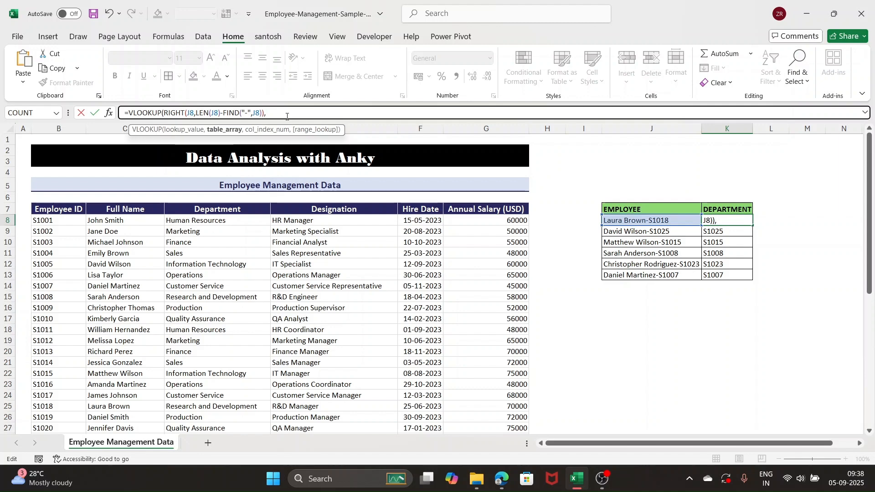
- Set the VLOOKUP's table array to the whole employee table as the absolute range $B$7:$G$47
{"action": "left_click", "coordinate": [57, 213]}
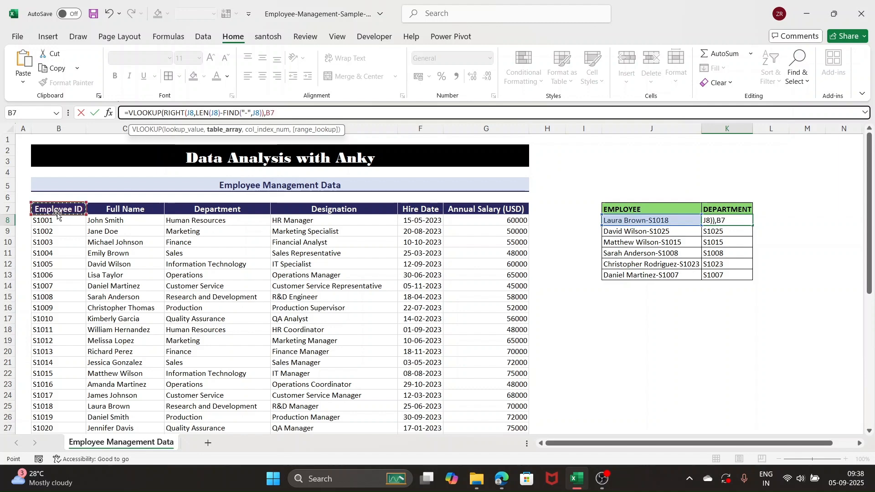
{"action": "key", "text": "shift+Right"}
{"action": "key", "text": "shift+Right"}
{"action": "key", "text": "shift+Right"}
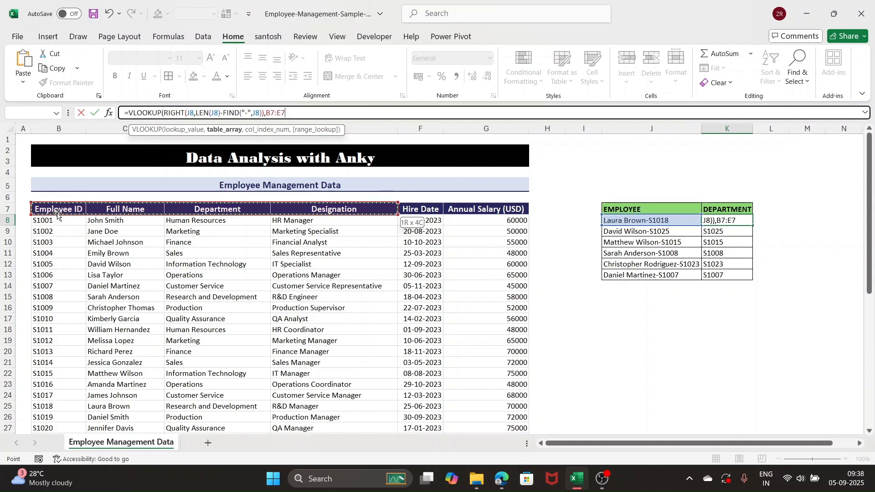
{"action": "key", "text": "shift+Right"}
{"action": "key", "text": "shift+Right"}
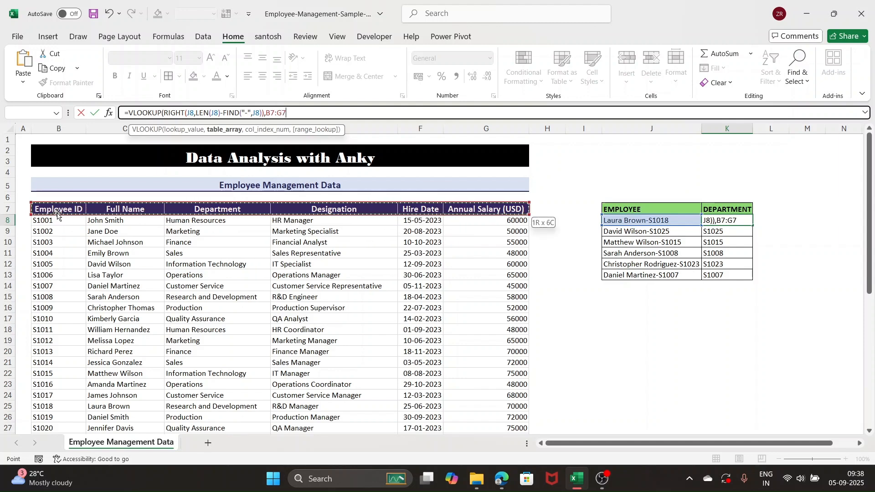
{"action": "key", "text": "ctrl+shift+Down"}
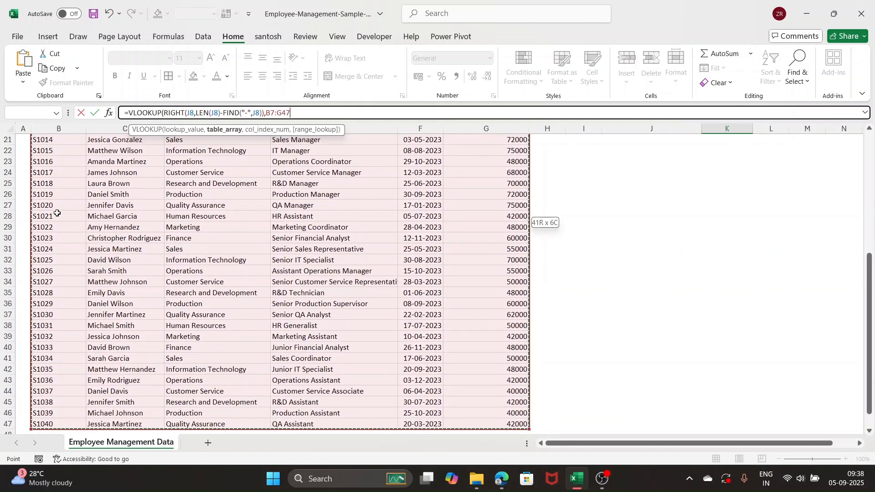
{"action": "key", "text": "F4"}
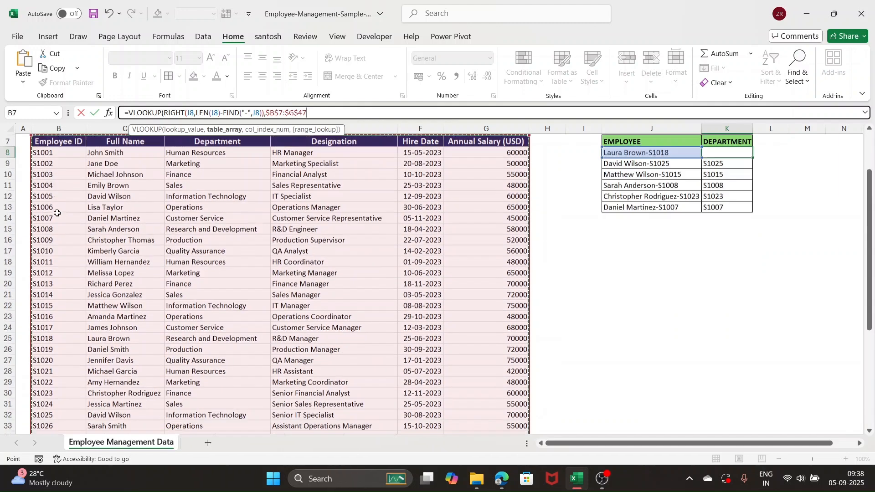
{"action": "scroll", "coordinate": [57, 213], "scroll_direction": "up", "scroll_amount": 2}
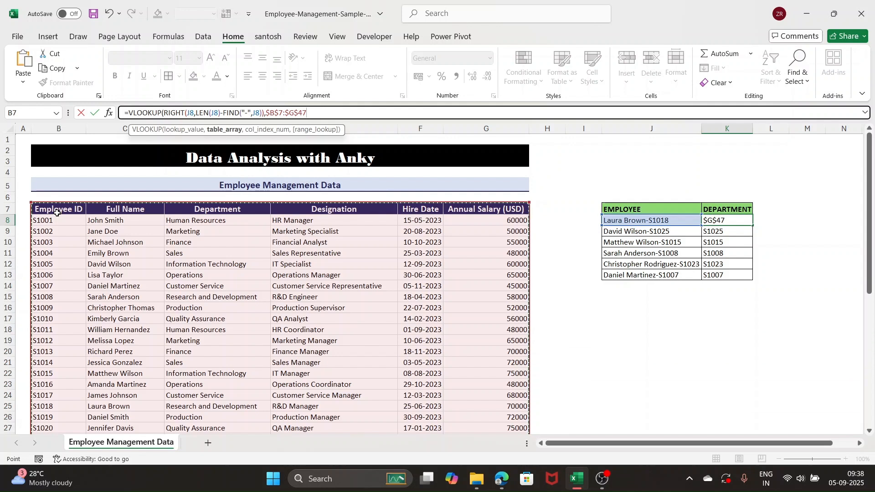
- Finish the K8 VLOOKUP with column index 3 and range lookup 0 for an exact match, and enter the formula
{"action": "type", "text": ","}
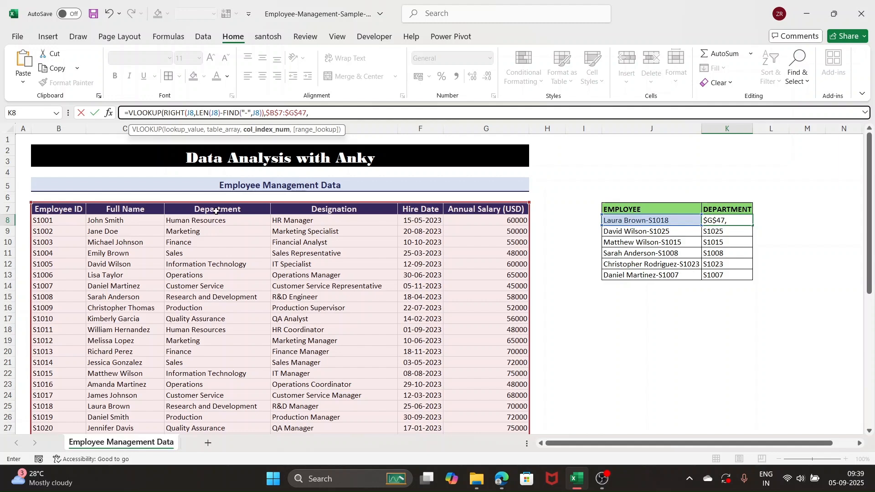
{"action": "type", "text": "3,"}
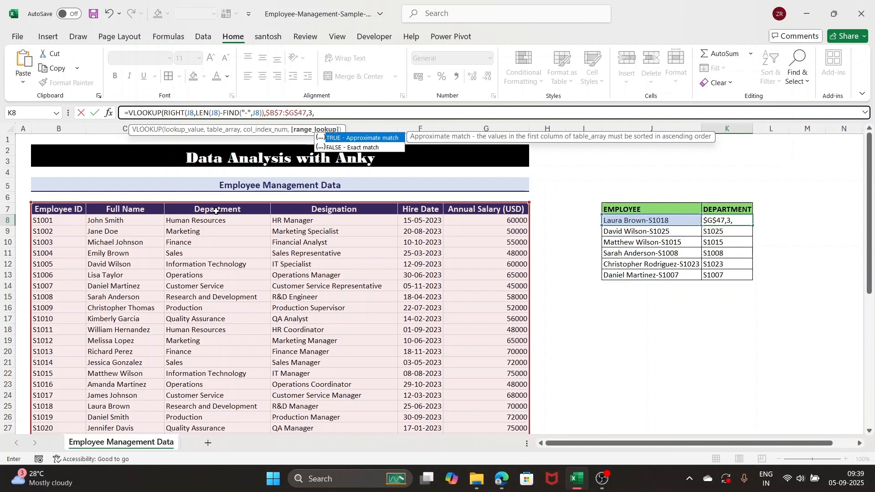
{"action": "type", "text": "0)"}
{"action": "key", "text": "ctrl+Return"}
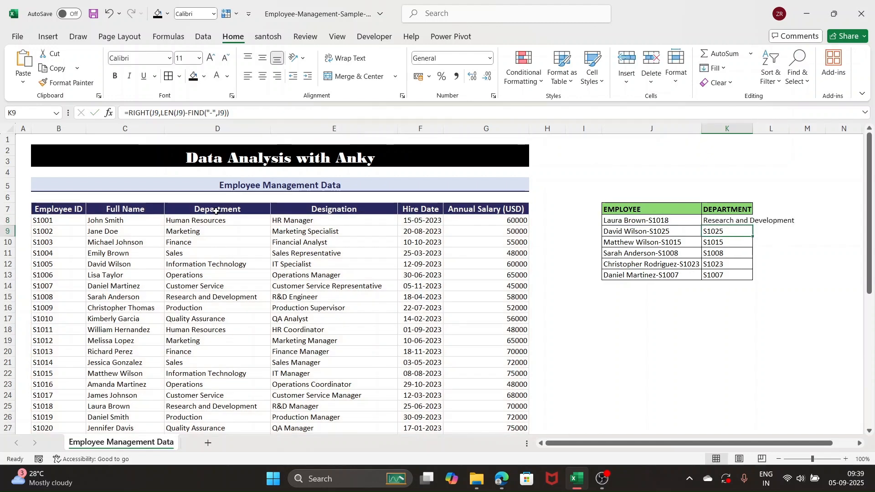
- Fill the VLOOKUP formula from K8 down through K13 and widen column K to fit the full department names
{"action": "key", "text": "shift+Down"}
{"action": "key", "text": "shift+Down"}
{"action": "key", "text": "shift+Down"}
{"action": "key", "text": "shift+Down"}
{"action": "key", "text": "shift+Down"}
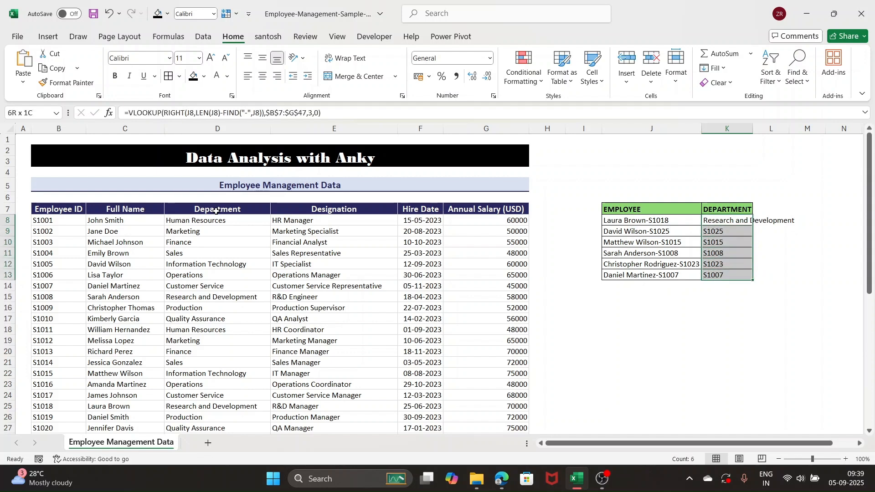
{"action": "key", "text": "ctrl+d"}
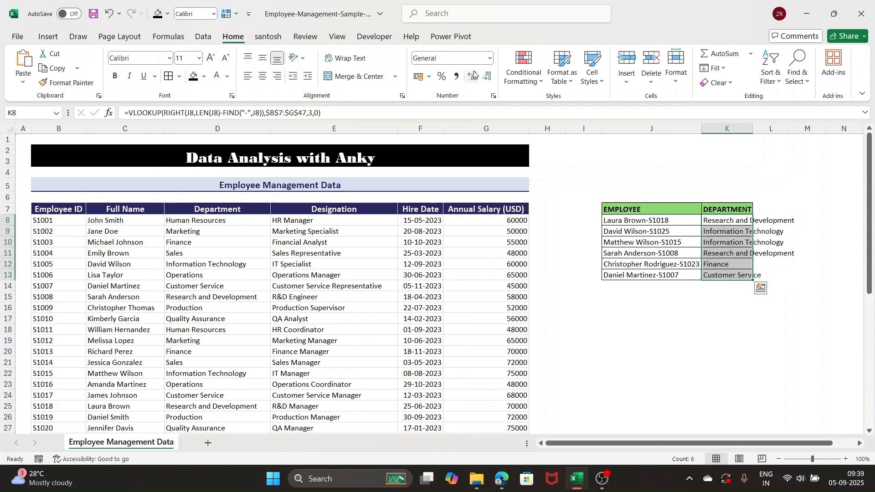
{"action": "left_click_drag", "start_coordinate": [752, 132], "coordinate": [819, 132]}
{"action": "left_click", "coordinate": [749, 314]}
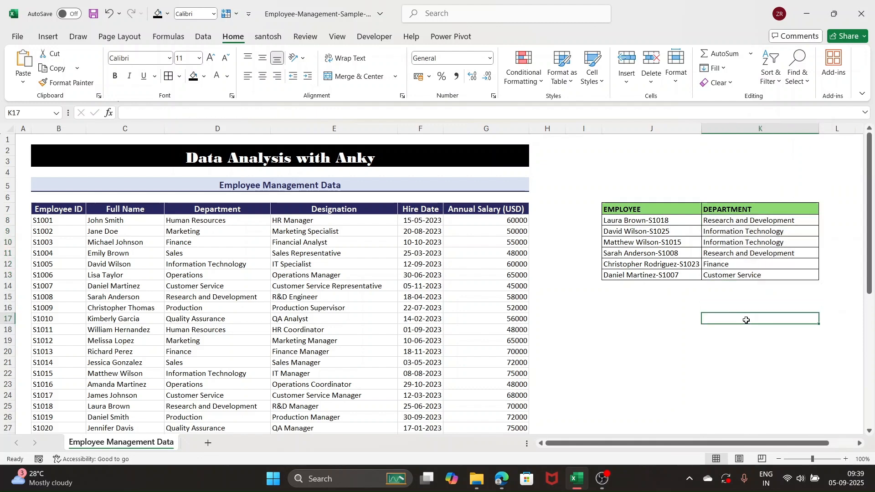
- Check the departments in K8 and K11 against the matching employees' rows 25 and 15 in the main table
{"action": "left_click", "coordinate": [641, 220]}
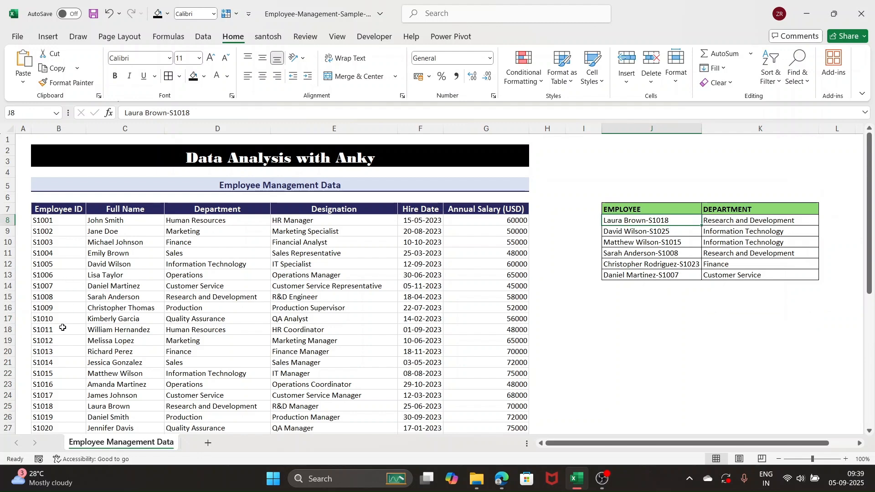
{"action": "left_click", "coordinate": [104, 405]}
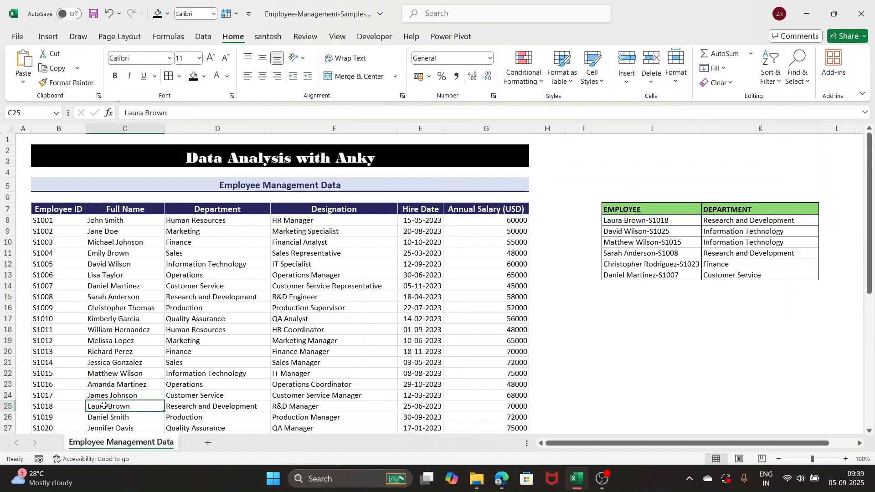
{"action": "left_click", "coordinate": [181, 409]}
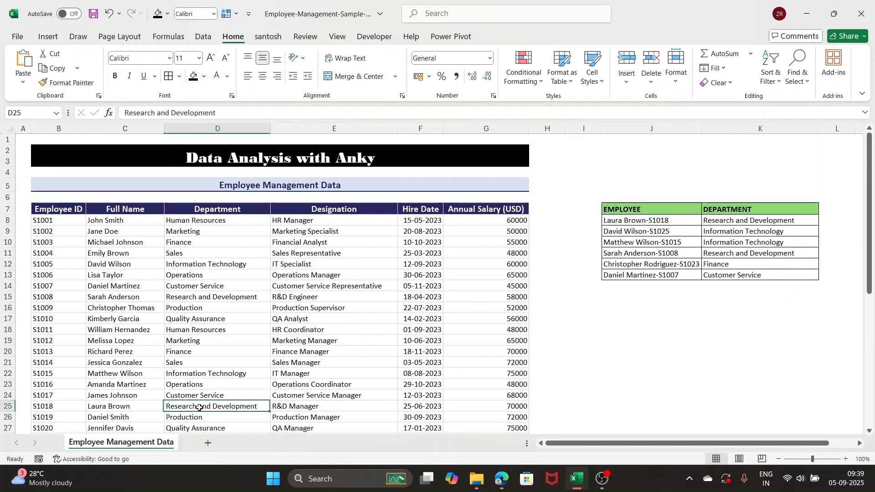
{"action": "left_click", "coordinate": [730, 222]}
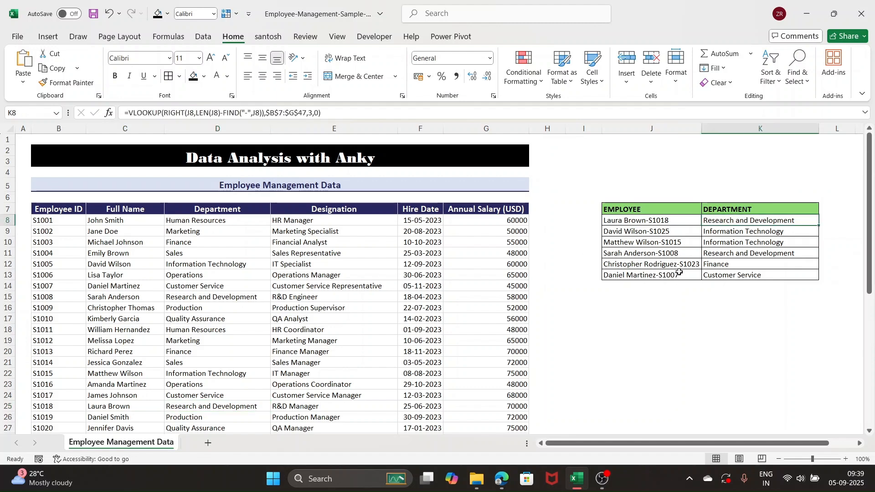
{"action": "left_click", "coordinate": [675, 254]}
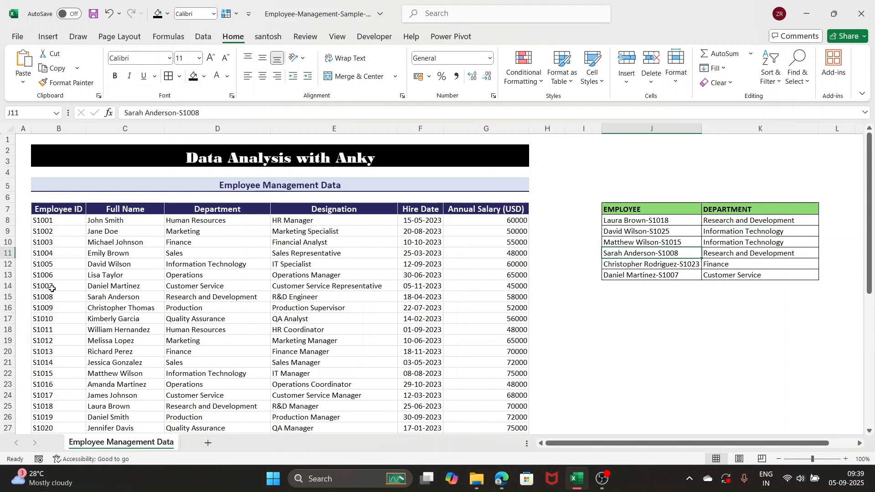
{"action": "left_click", "coordinate": [221, 297]}
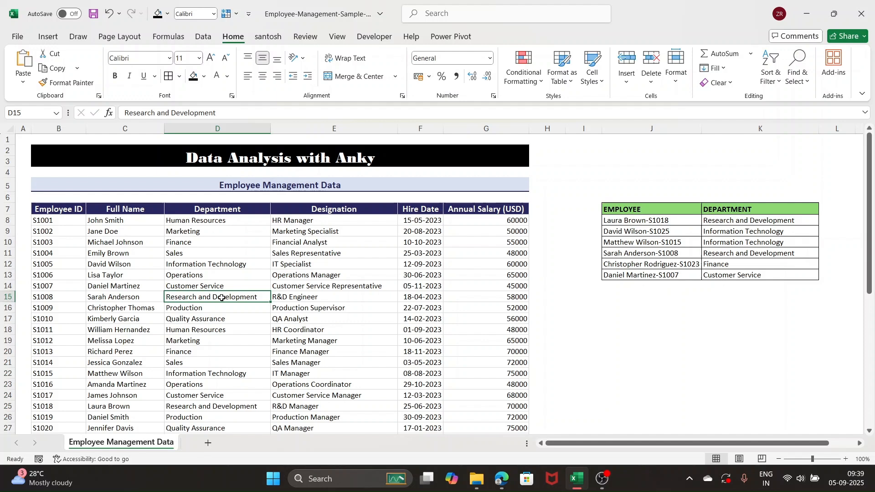
- Replace the department in D15 with a copy of Customer Service from D14 and check the lookup result in K11
{"action": "left_click", "coordinate": [204, 283]}
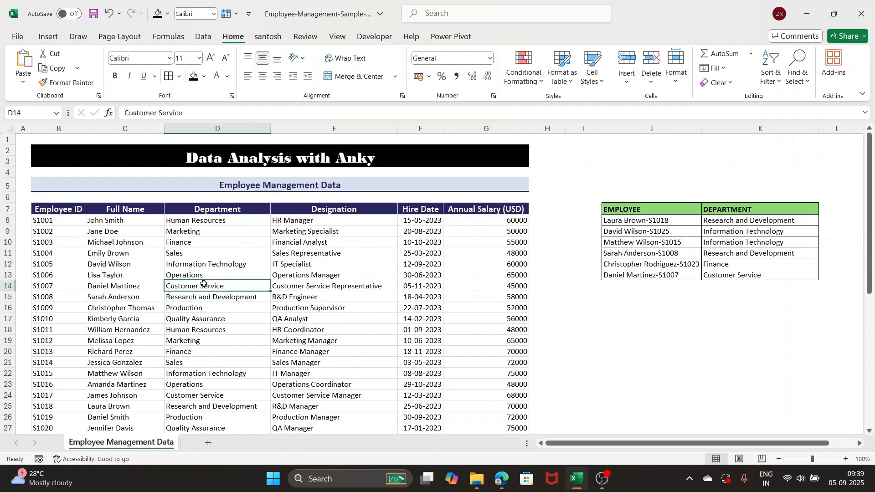
{"action": "key", "text": "ctrl+c"}
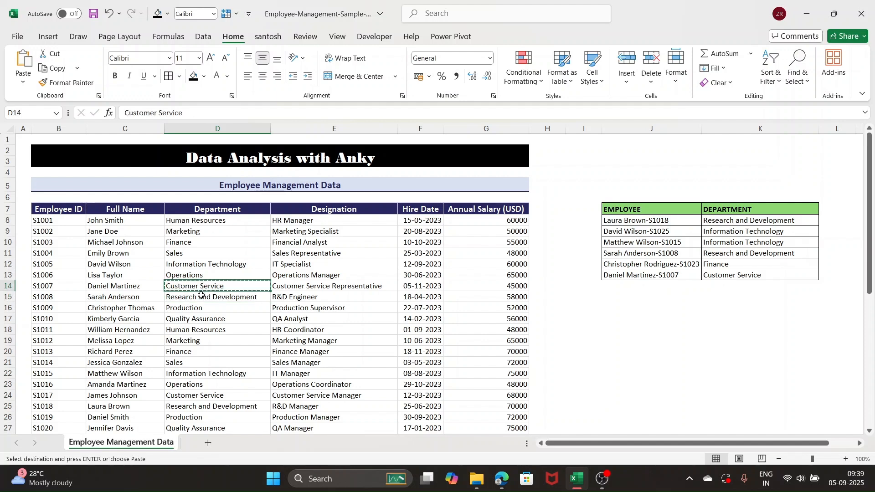
{"action": "left_click", "coordinate": [201, 296]}
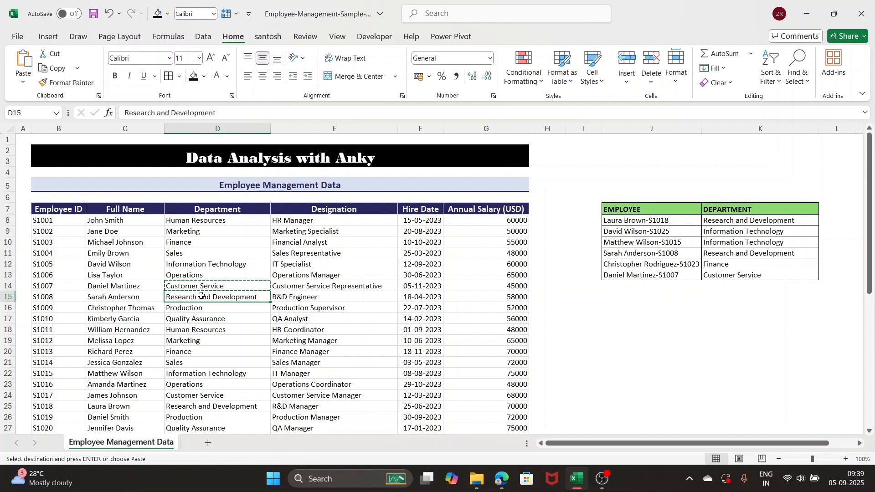
{"action": "key", "text": "ctrl+v"}
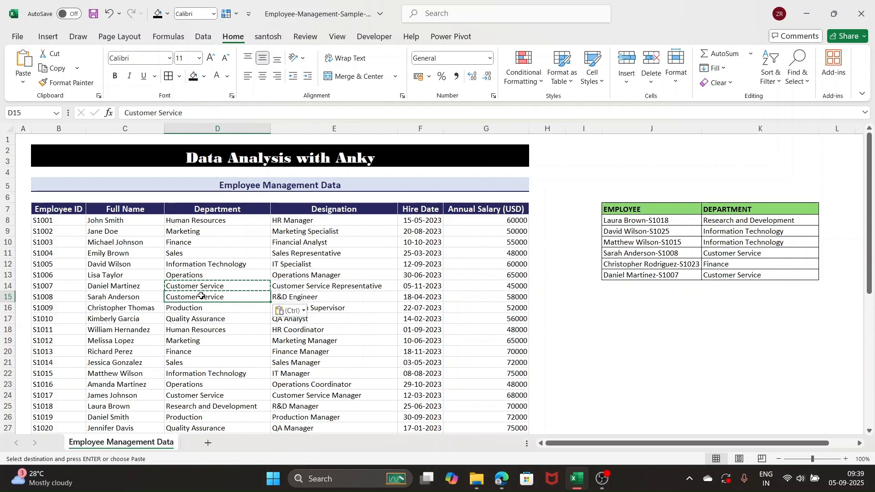
{"action": "left_click", "coordinate": [720, 251]}
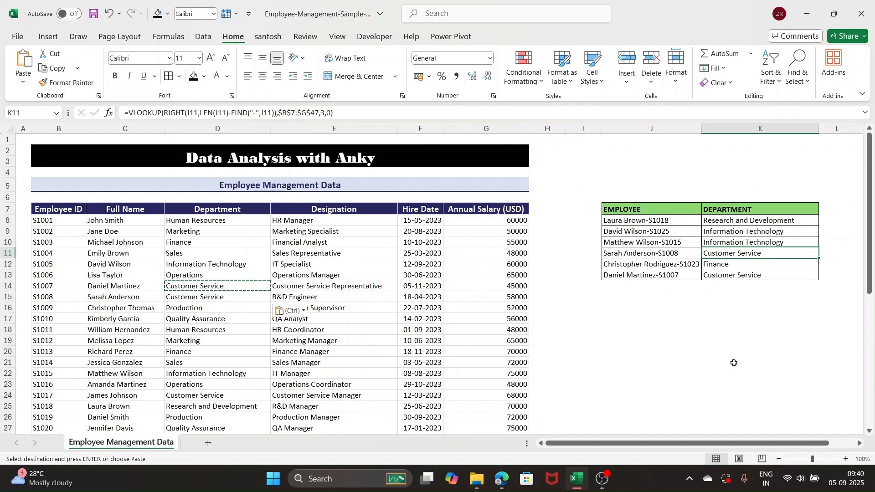
{"action": "left_click", "coordinate": [734, 364]}
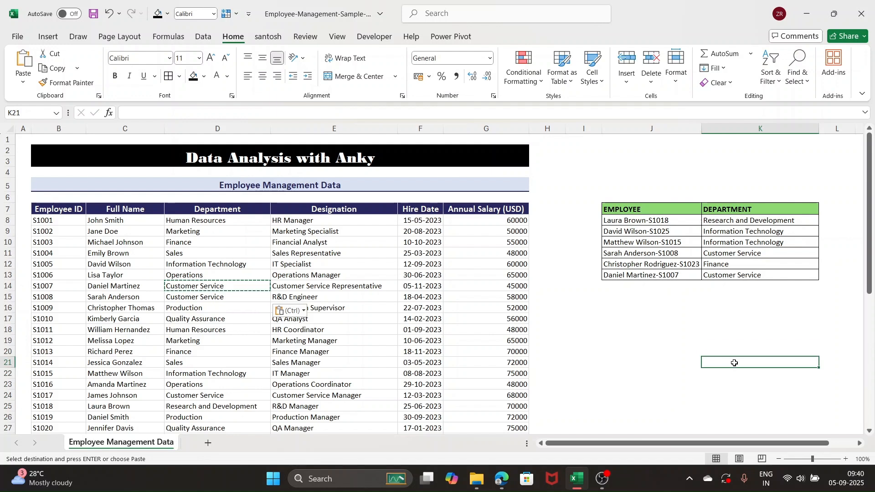
{"action": "key", "text": "Escape"}
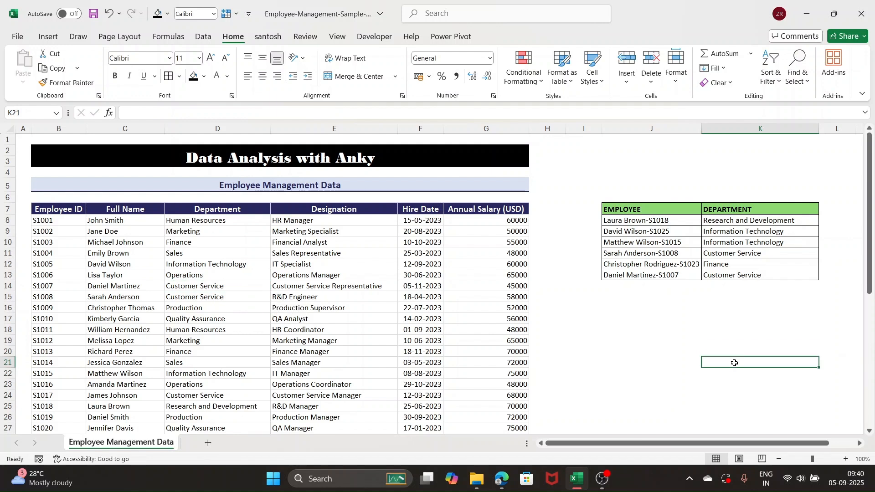